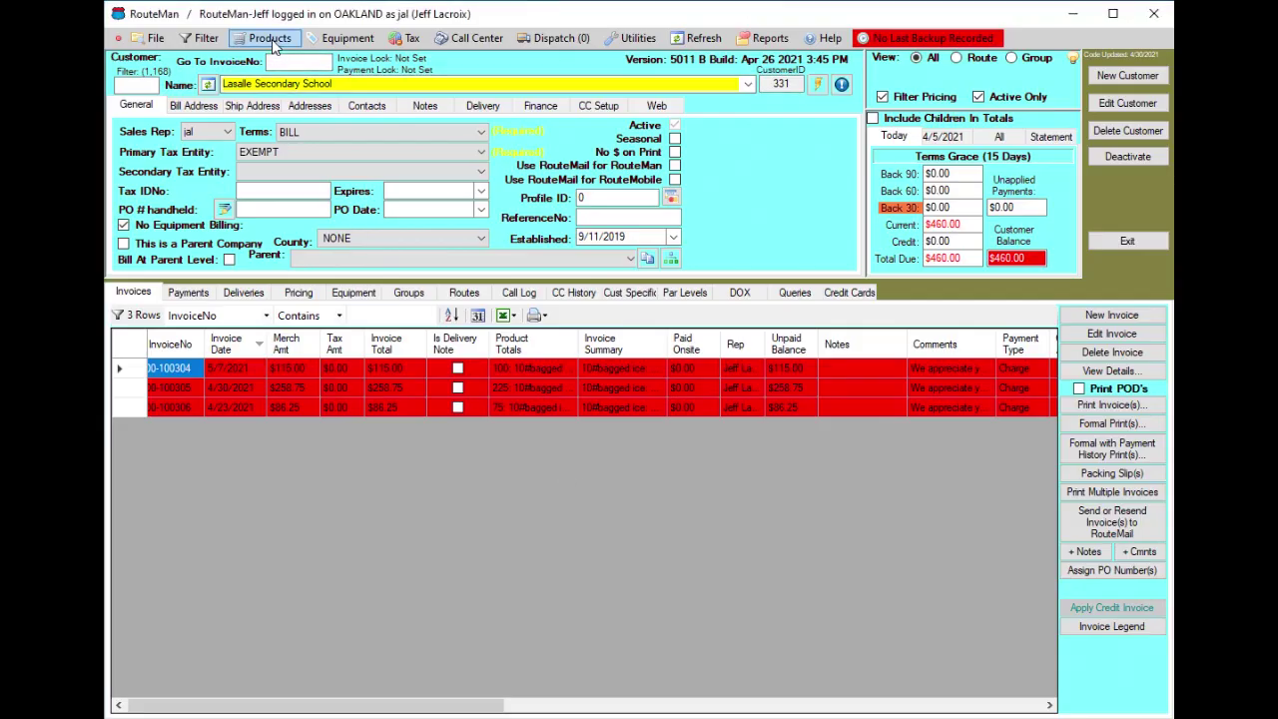
Step: Open the product records and look through the list of existing stock numbers
click(274, 40)
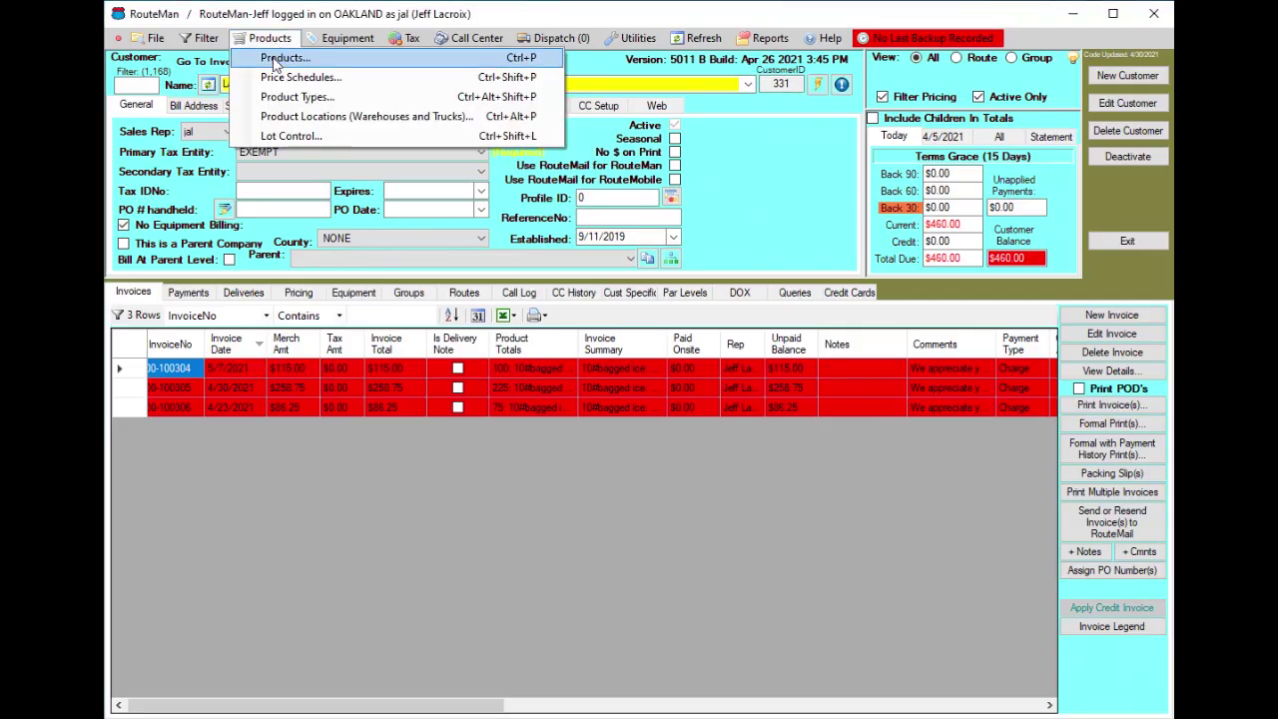
click(276, 62)
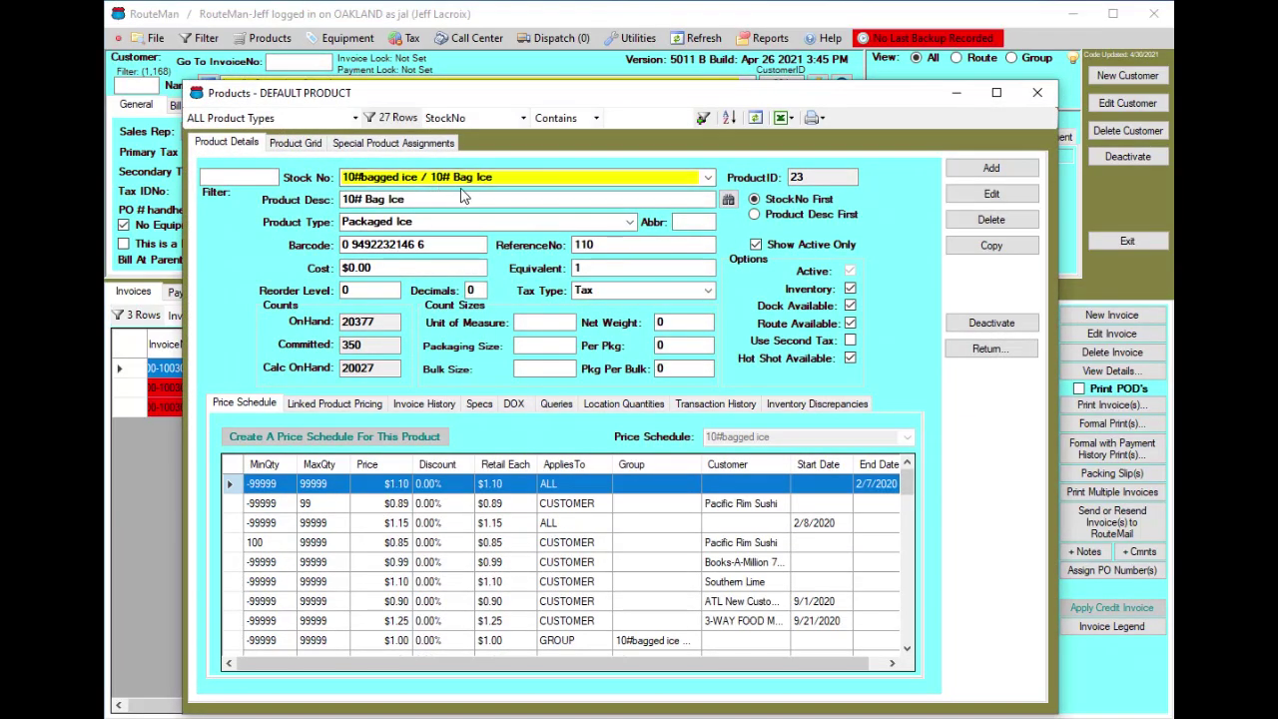
click(708, 178)
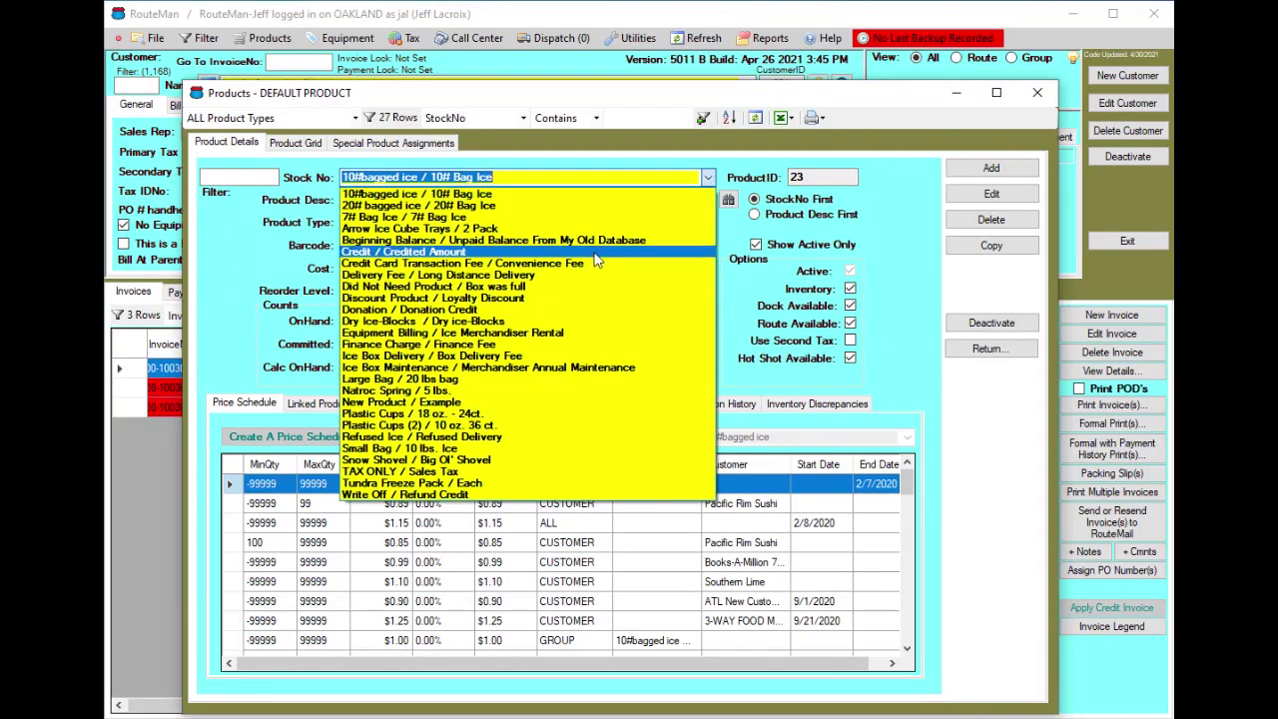
click(957, 169)
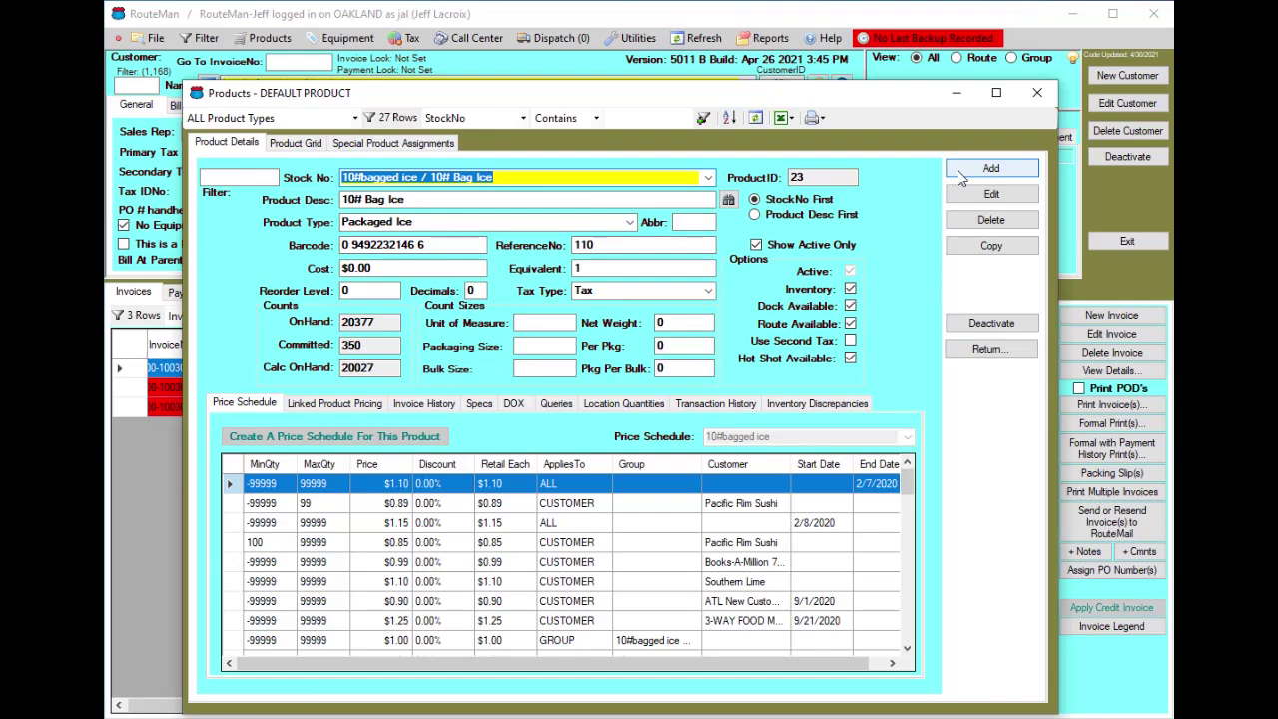
Step: Add a new product with "5 Gal. Water" as both its stock number and its description
click(957, 177)
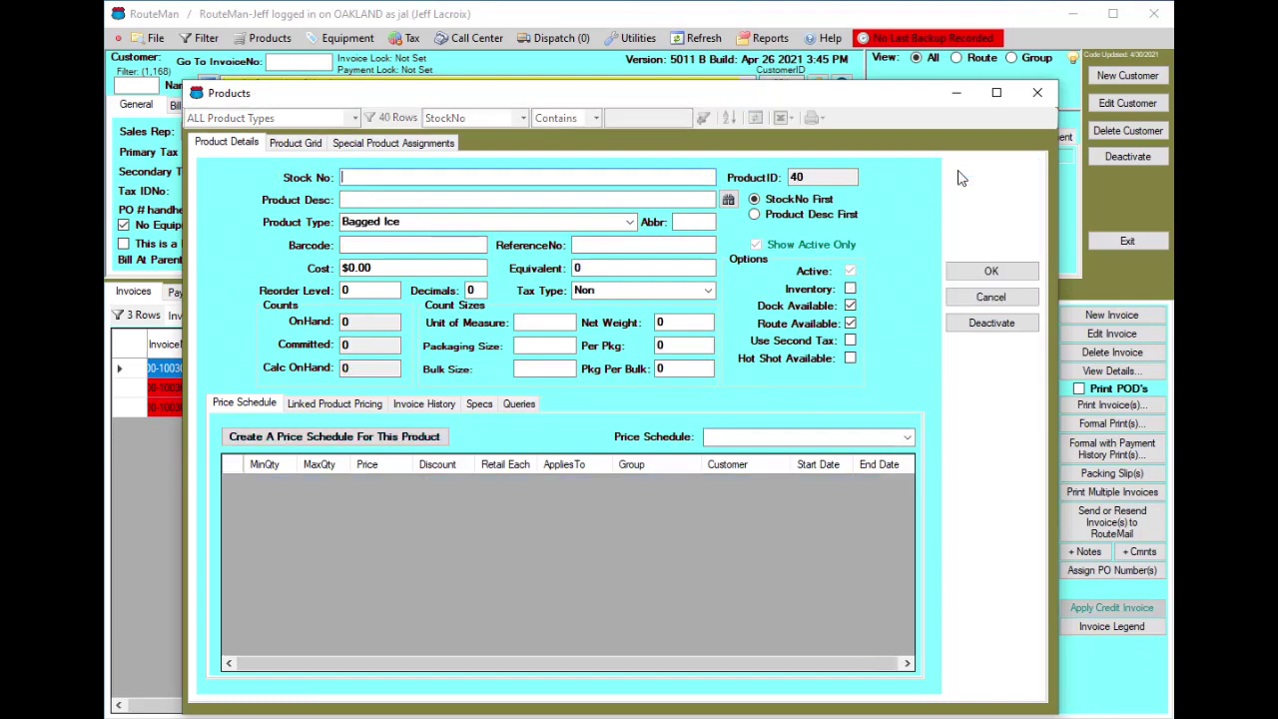
text(5G)
key(BackSpace)
text(Gal. Water)
drag(409, 177, 339, 178)
key(ctrl+c)
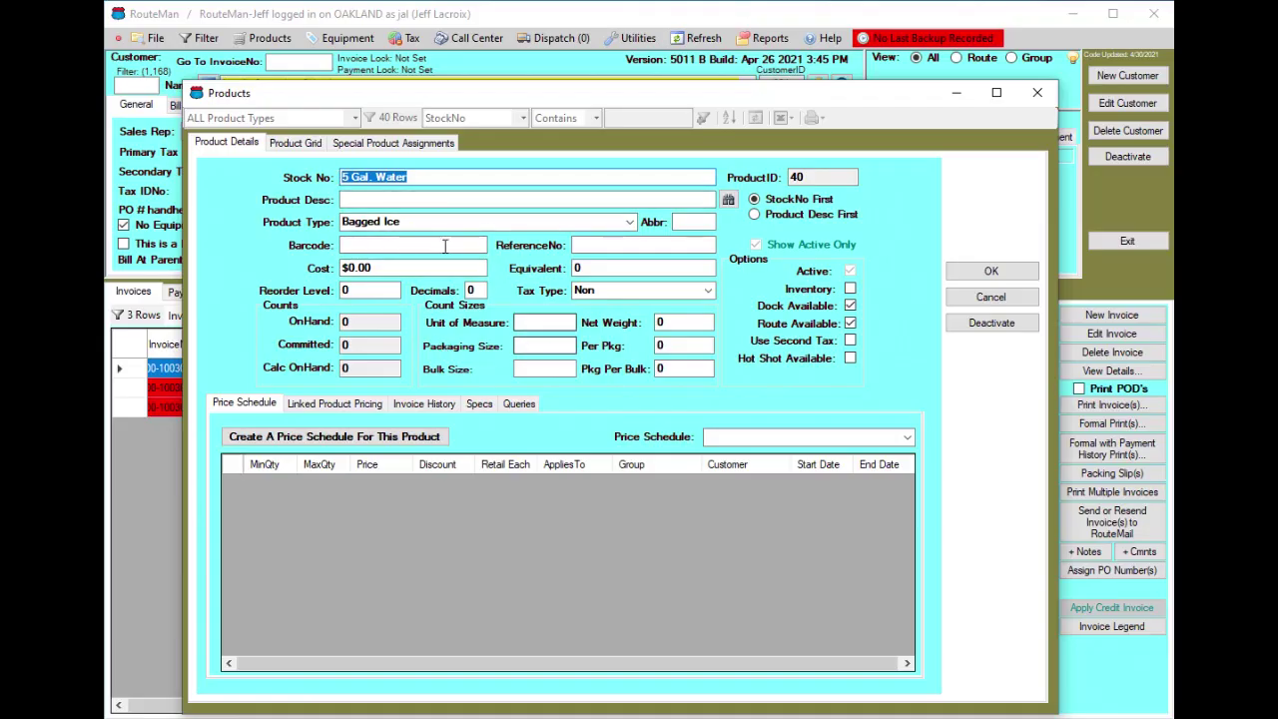
click(443, 197)
key(ctrl+v)
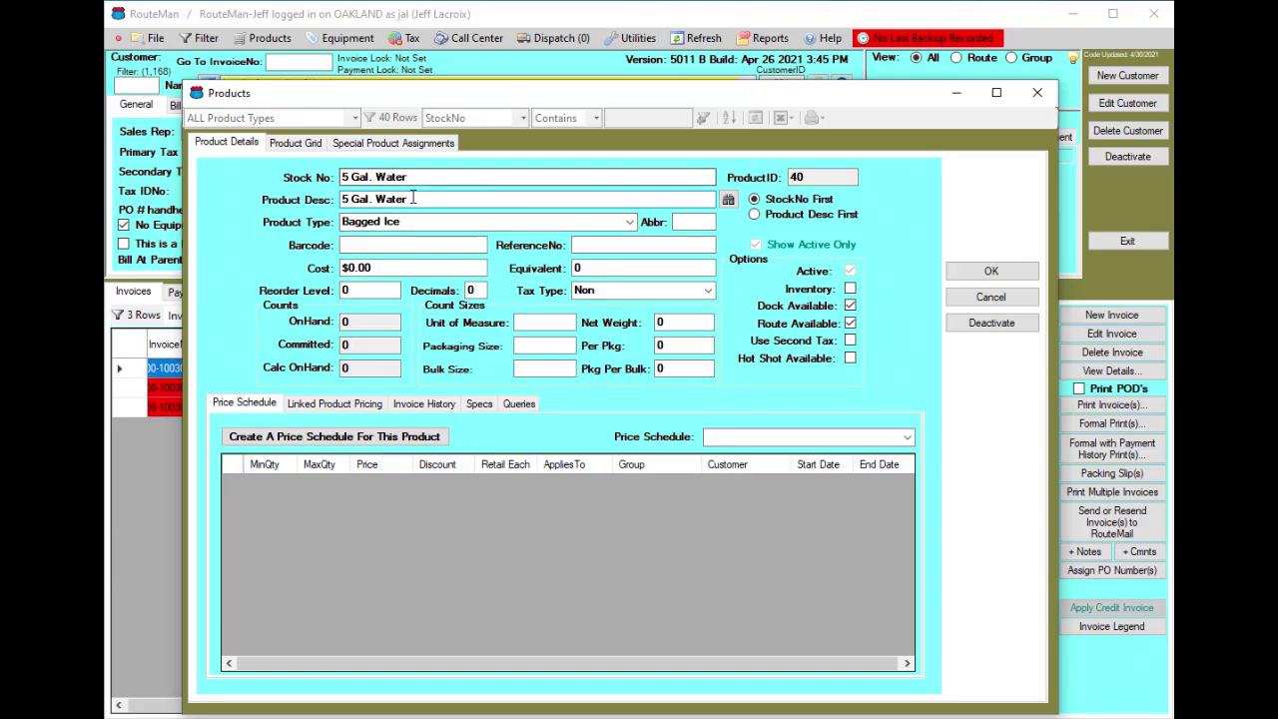
Step: Set the new product's type to Water
click(630, 223)
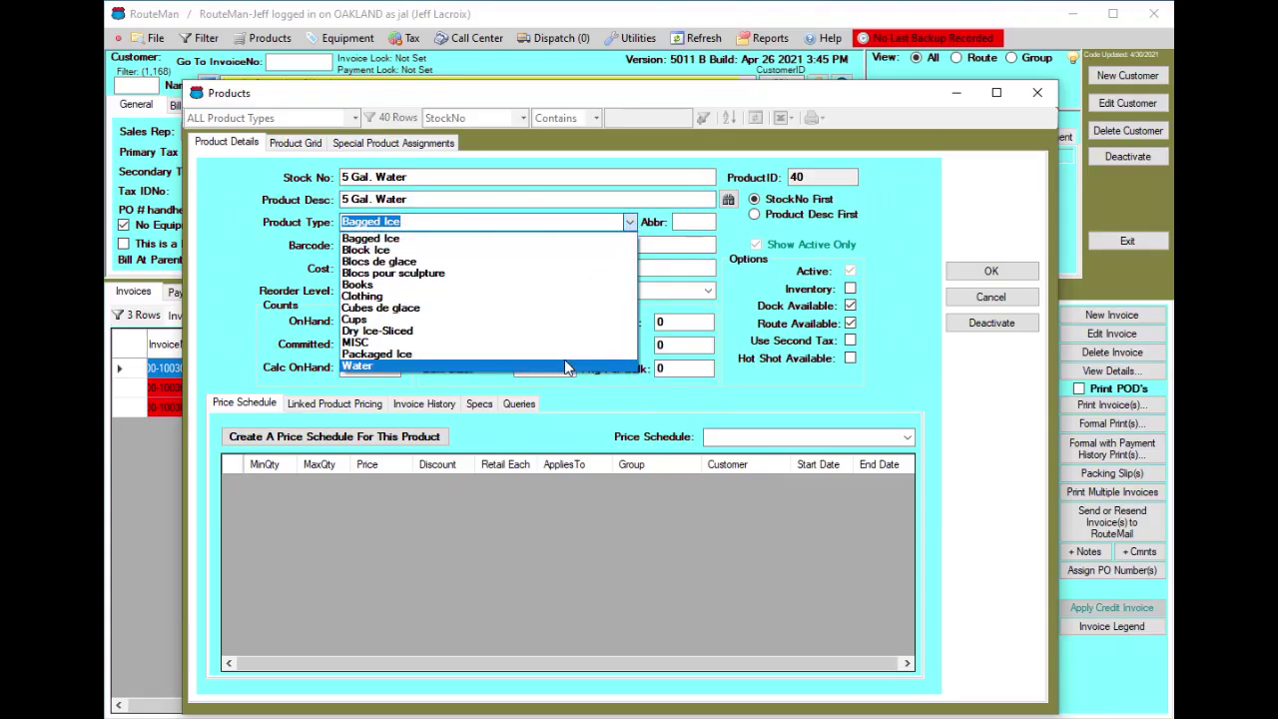
click(564, 368)
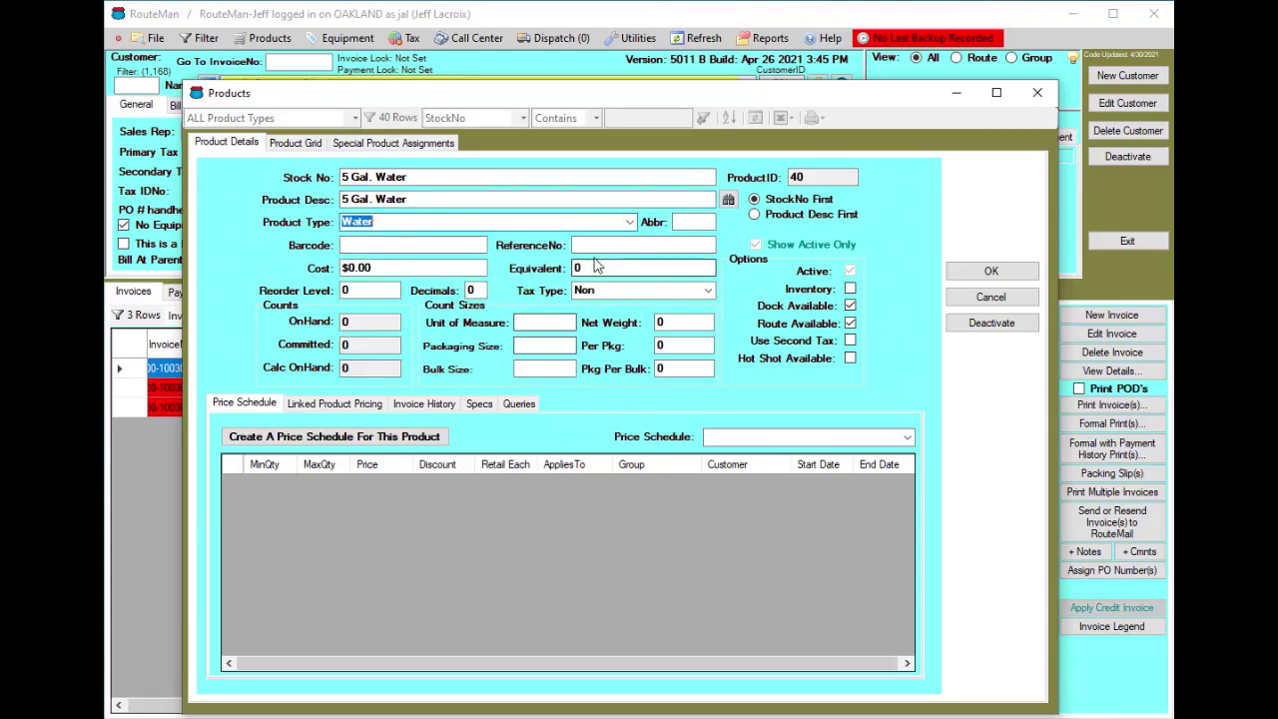
click(629, 223)
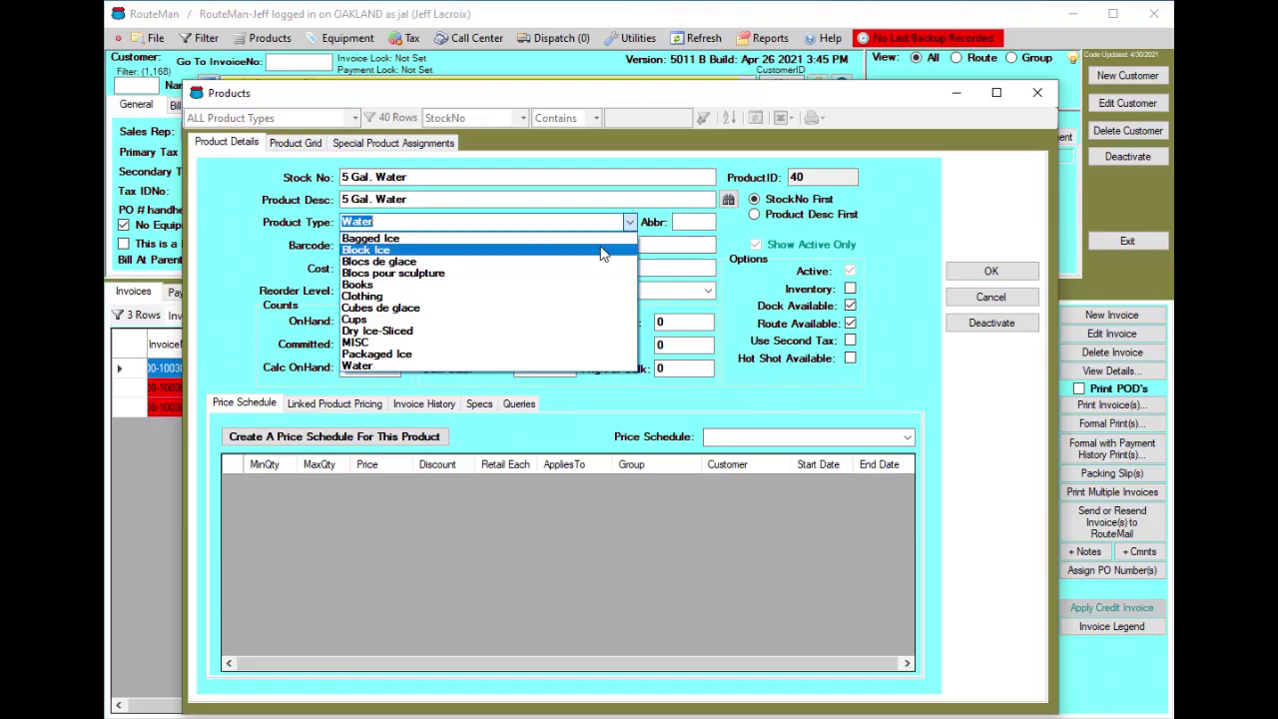
click(669, 240)
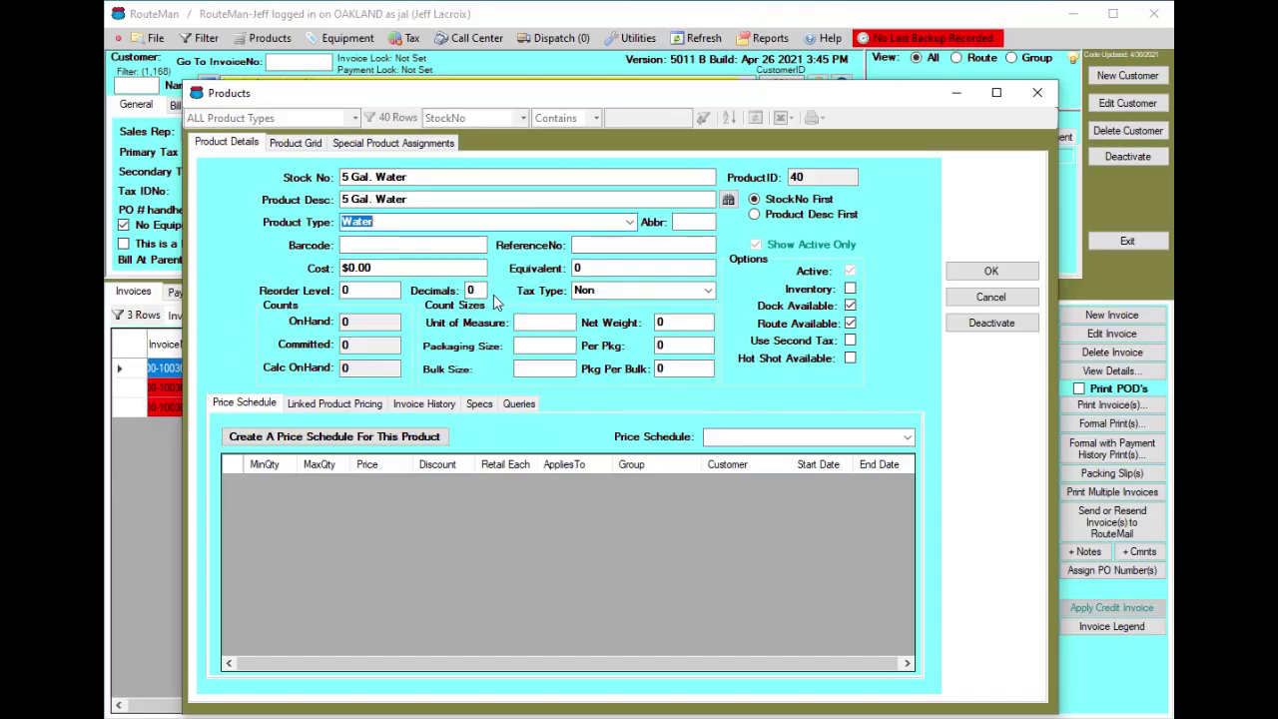
Step: Set the new product's tax type to Tax and enable its Hot Shot Available option
click(707, 291)
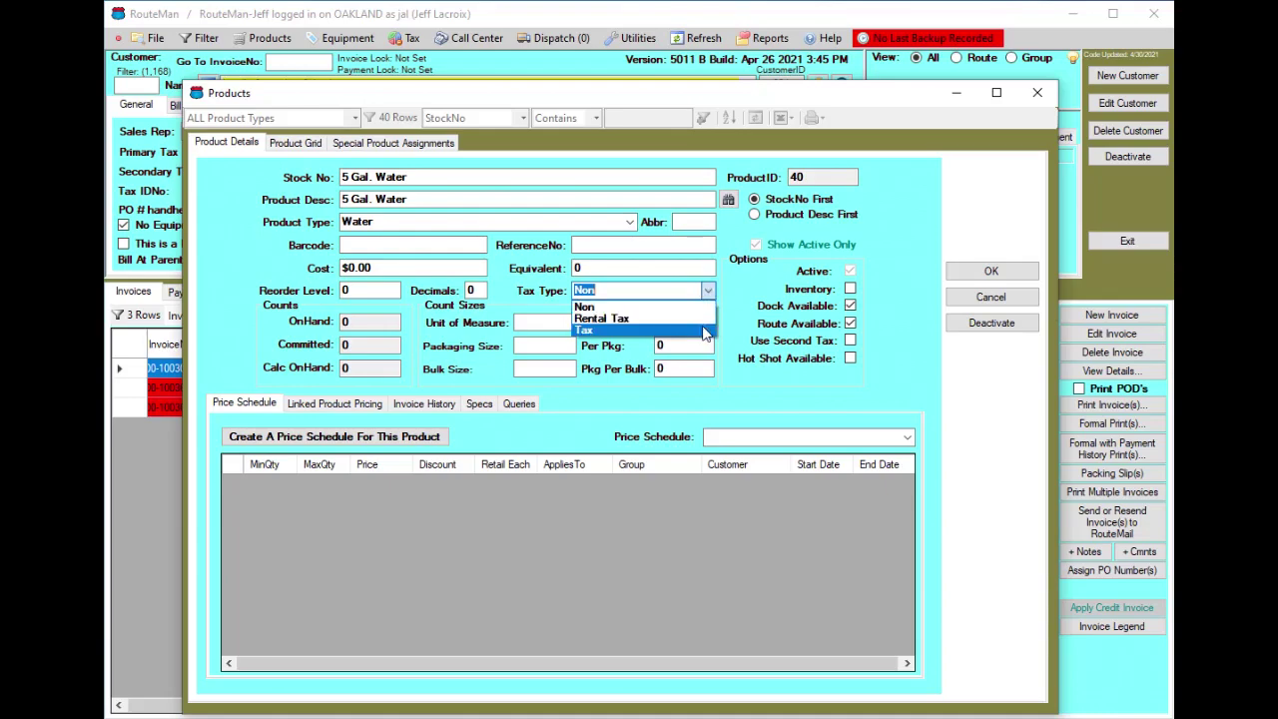
click(705, 330)
click(710, 291)
click(686, 308)
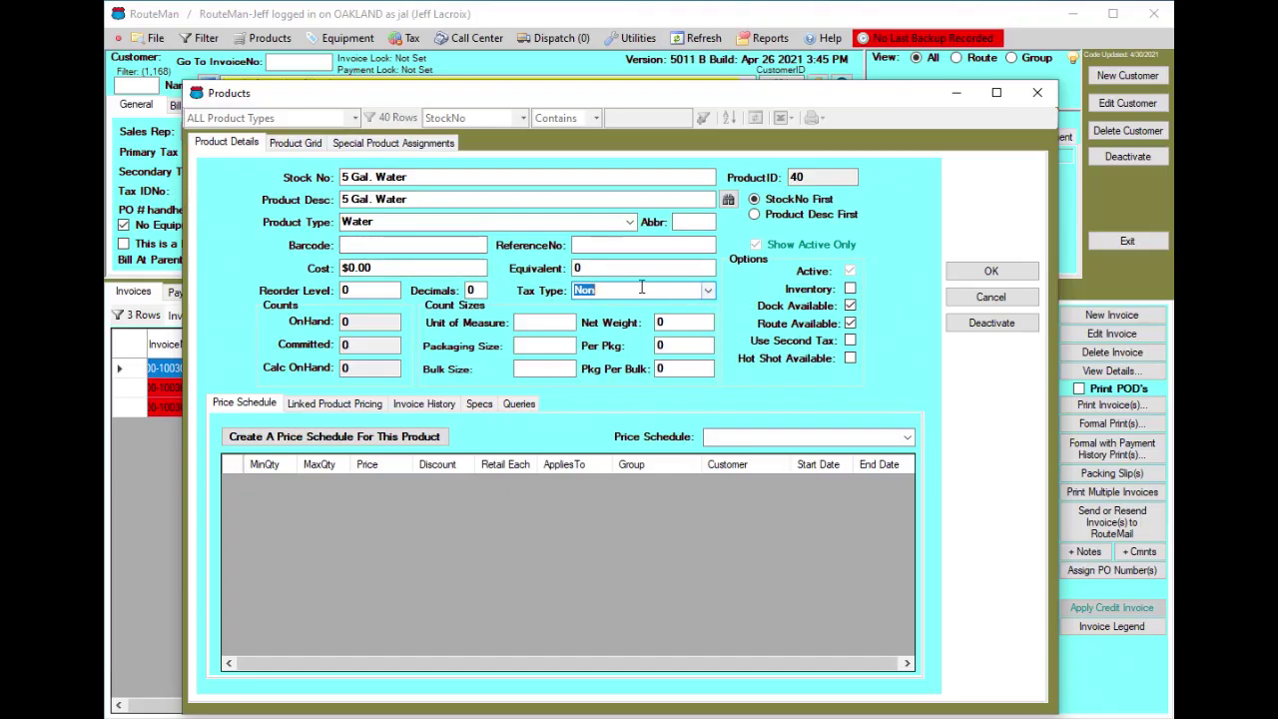
click(709, 290)
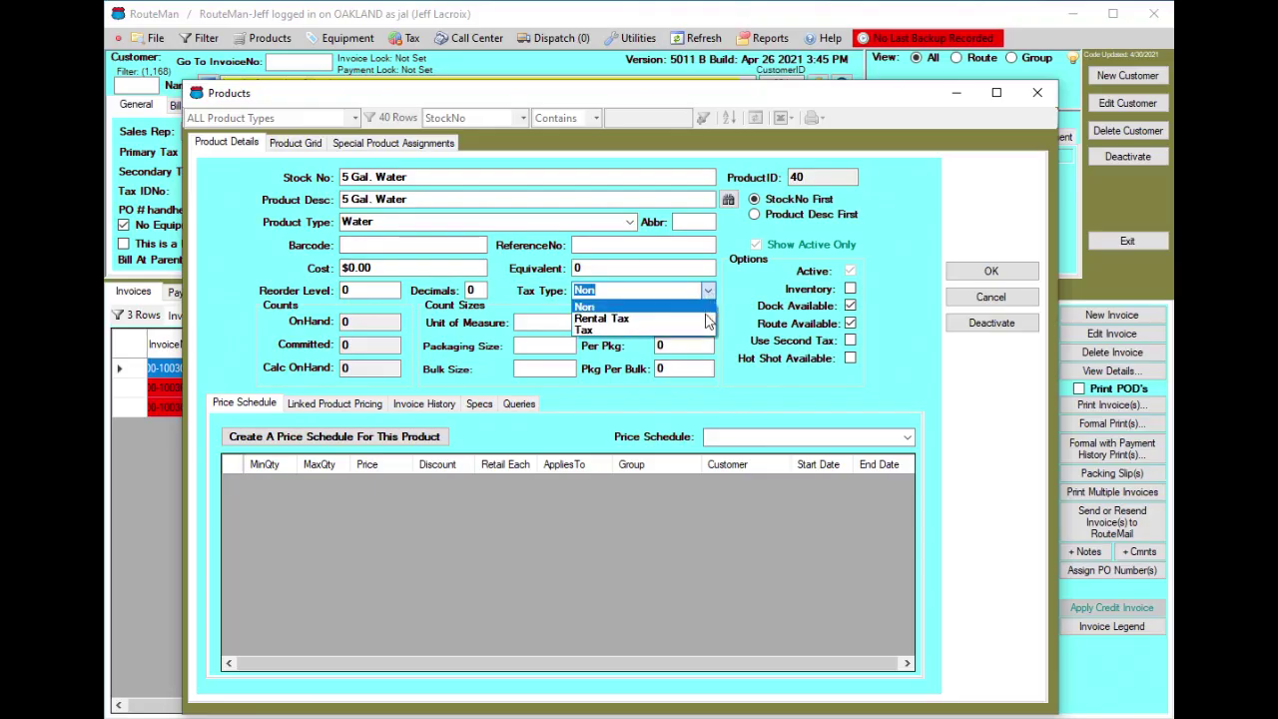
click(698, 331)
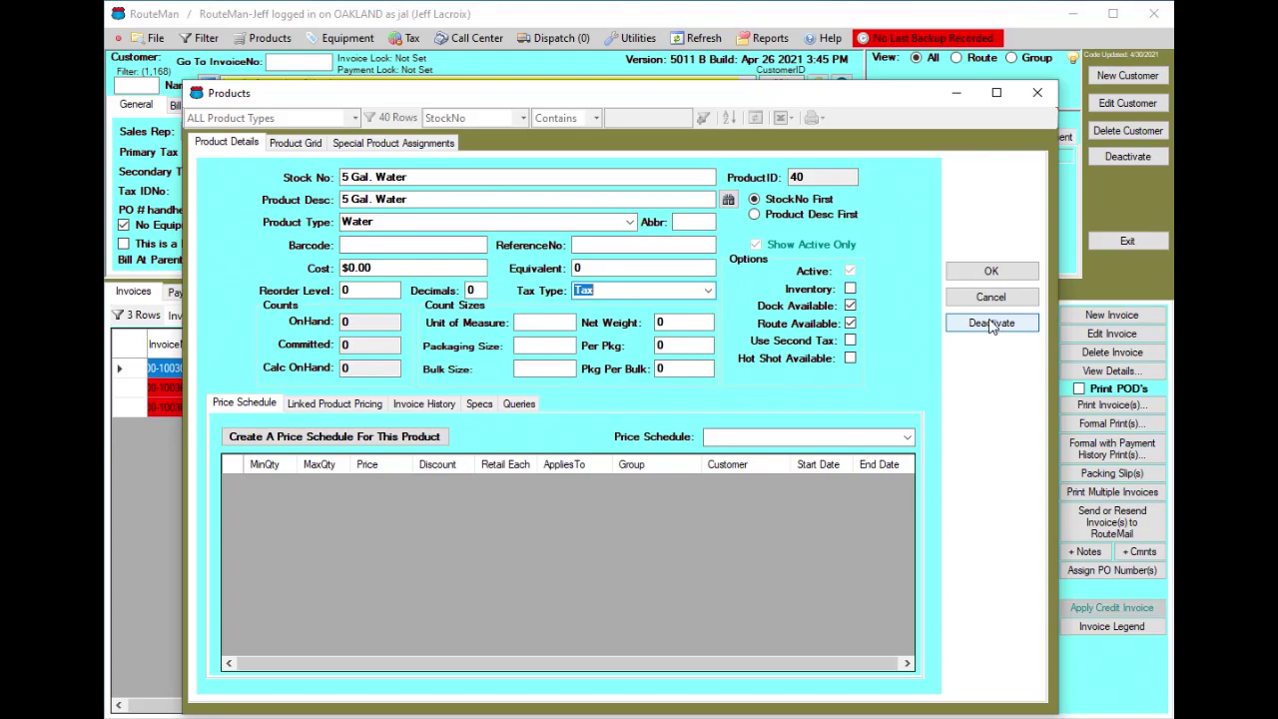
click(849, 305)
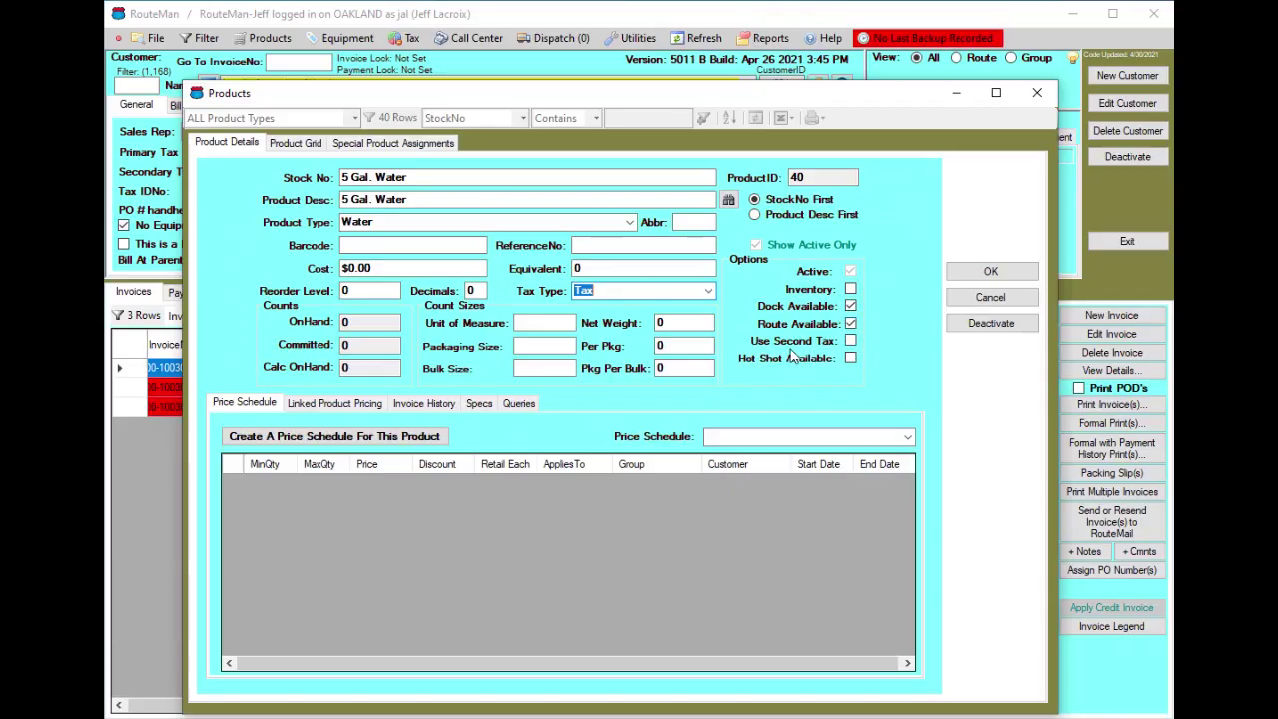
click(708, 290)
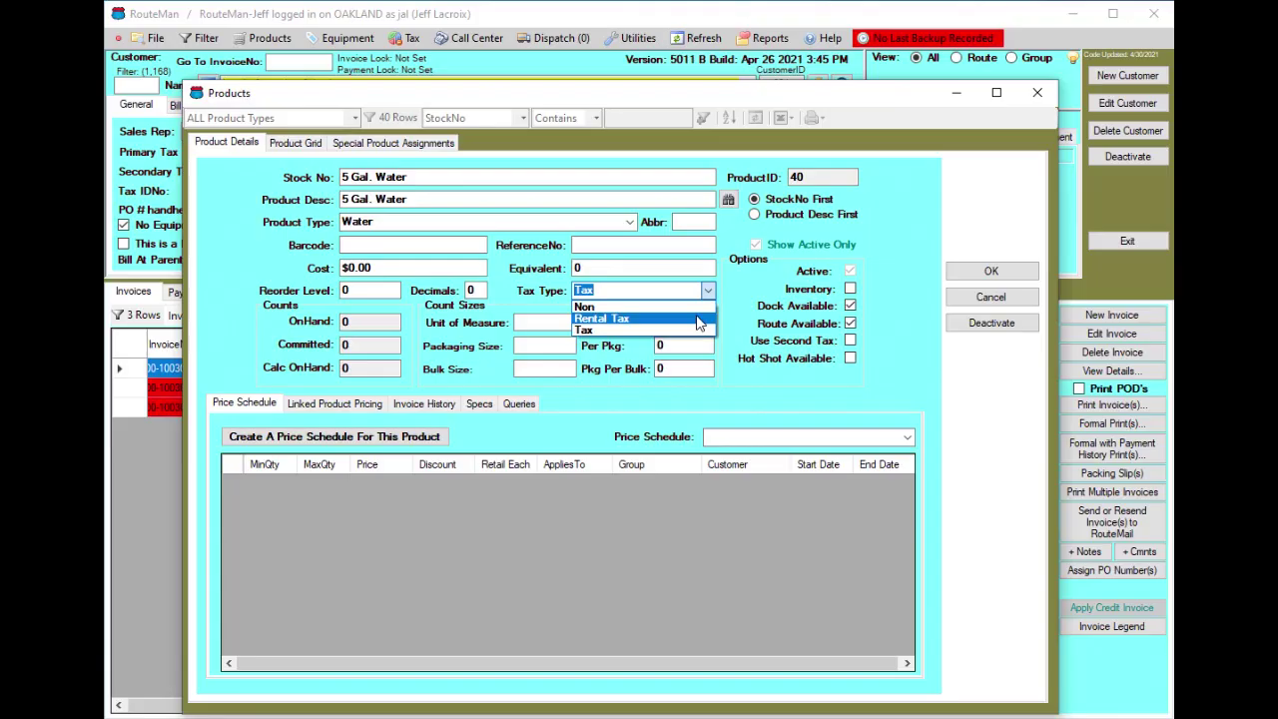
click(749, 315)
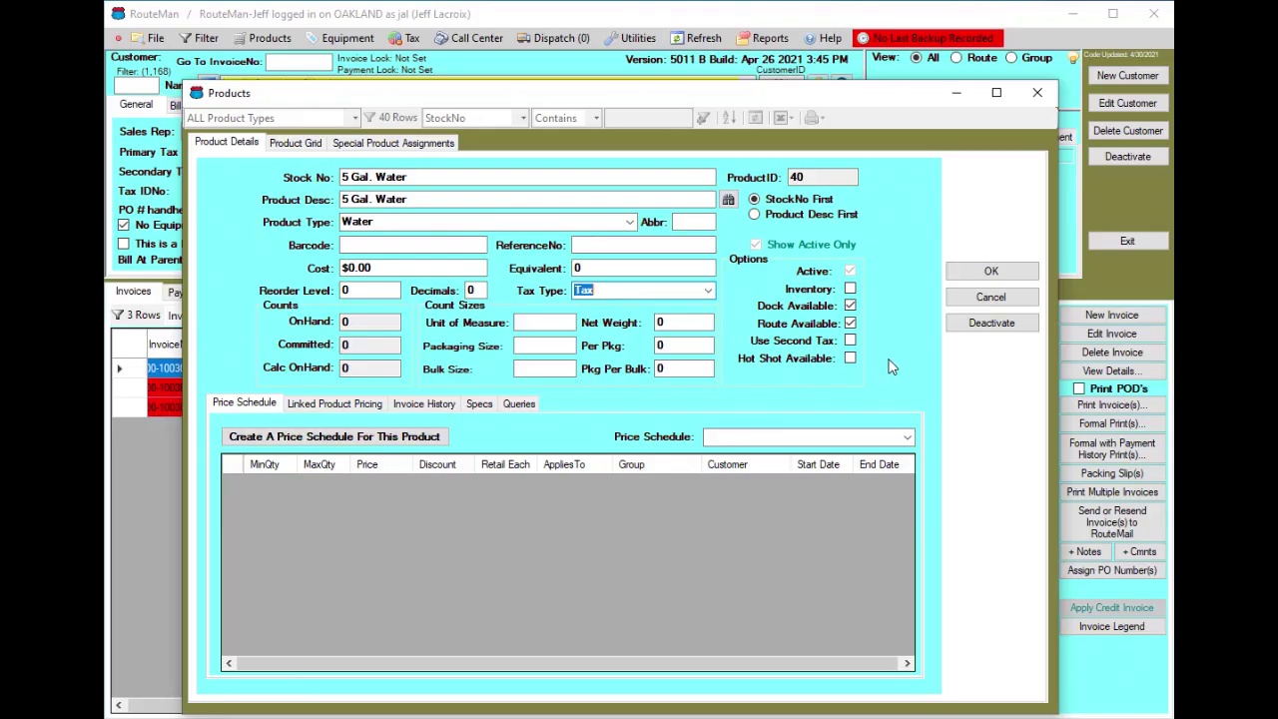
click(849, 360)
Step: Create a price schedule for the 5 Gal. Water product with an All price of 8.00 and save the product
click(911, 436)
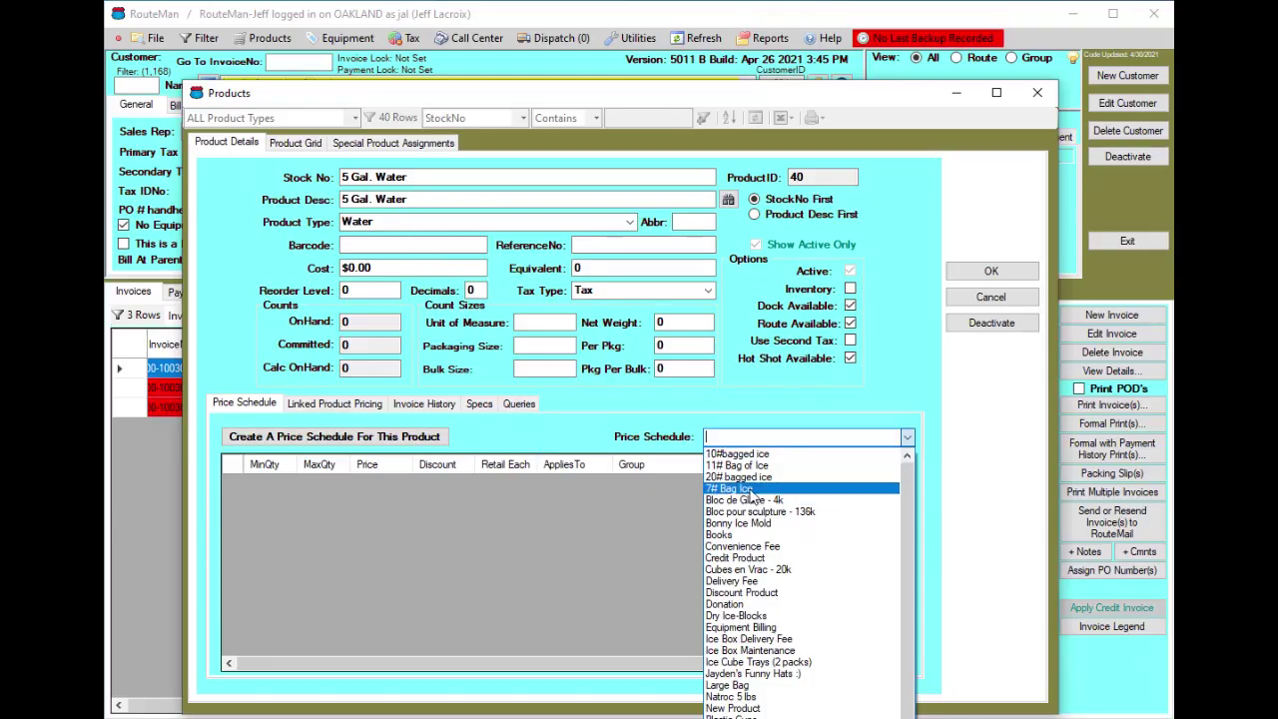
click(516, 428)
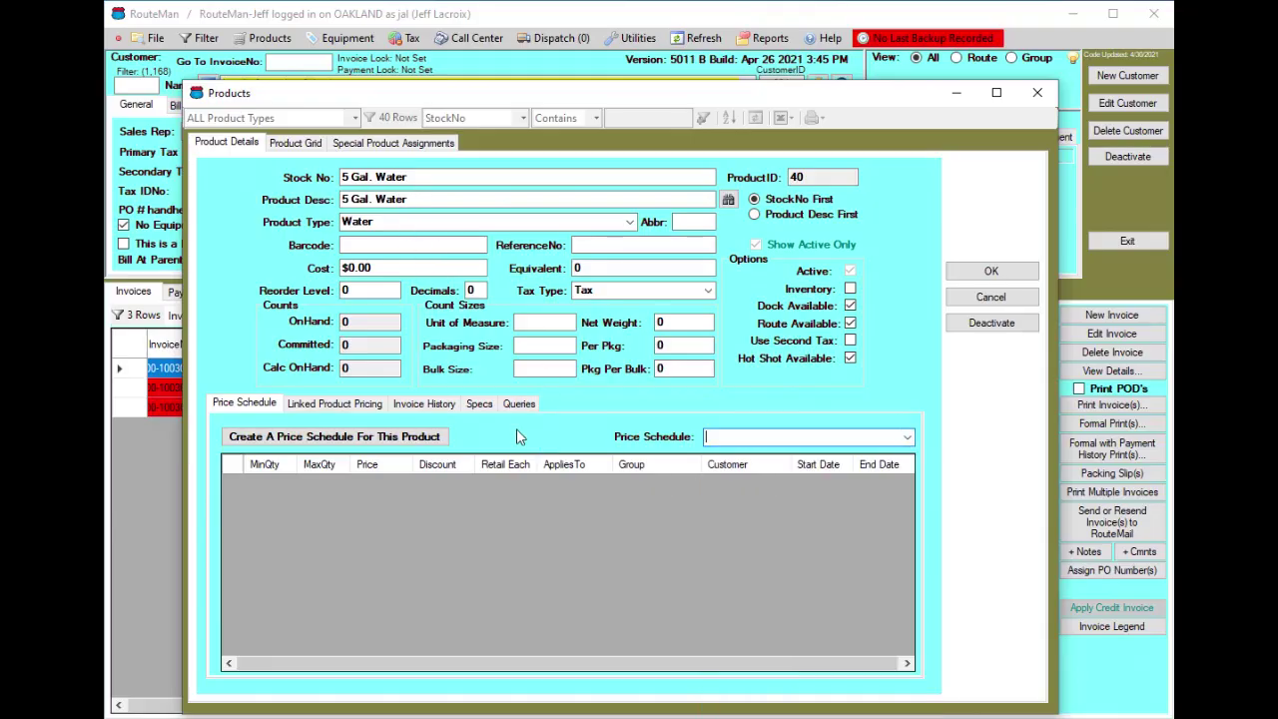
click(382, 438)
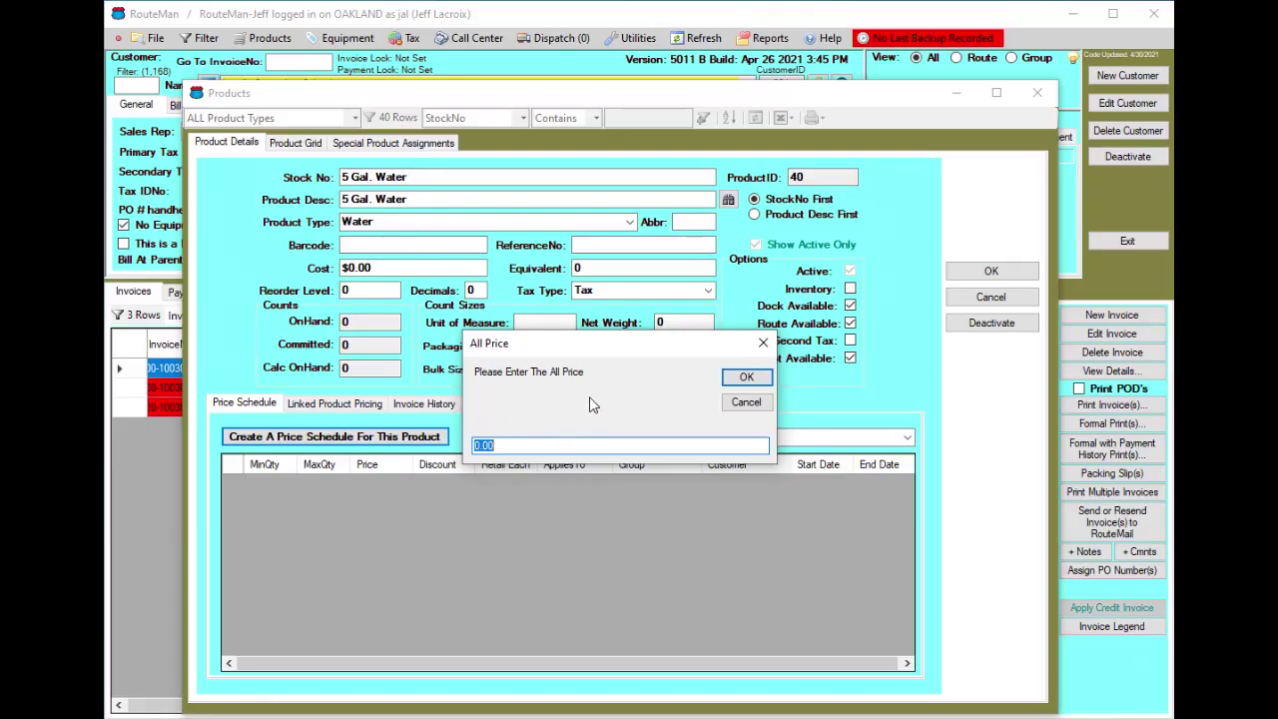
text(8.00)
click(761, 379)
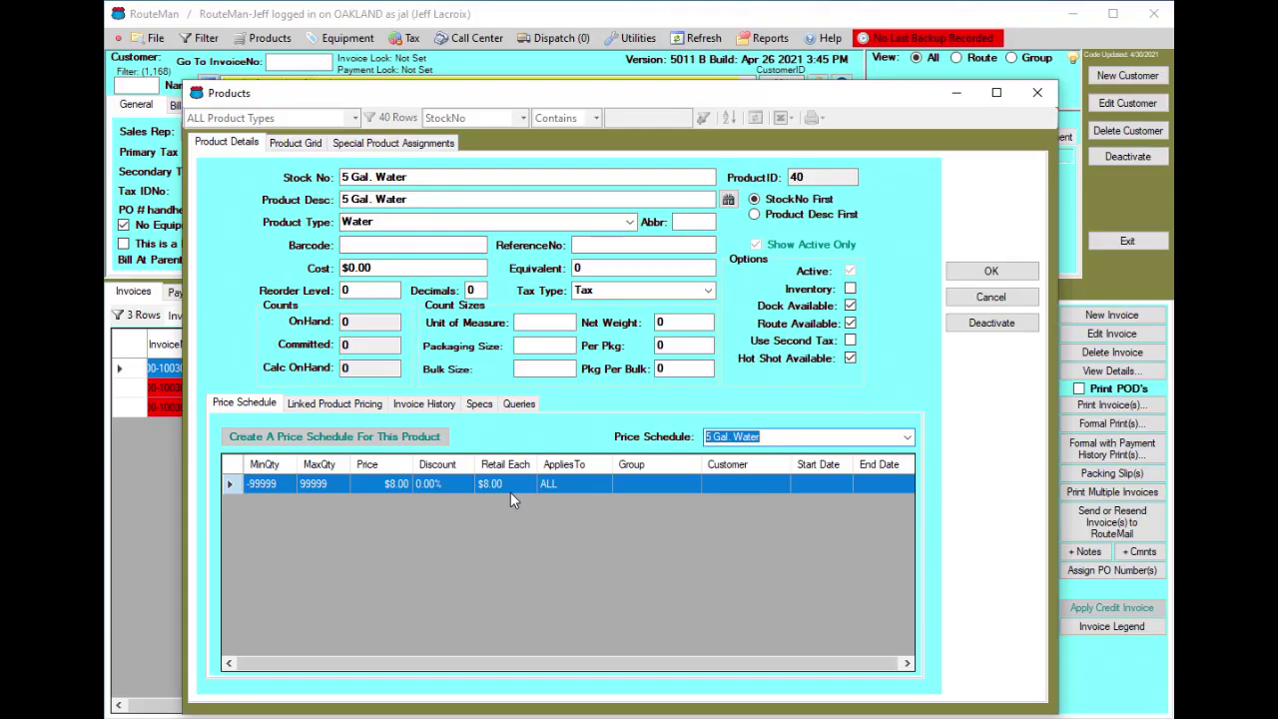
click(990, 272)
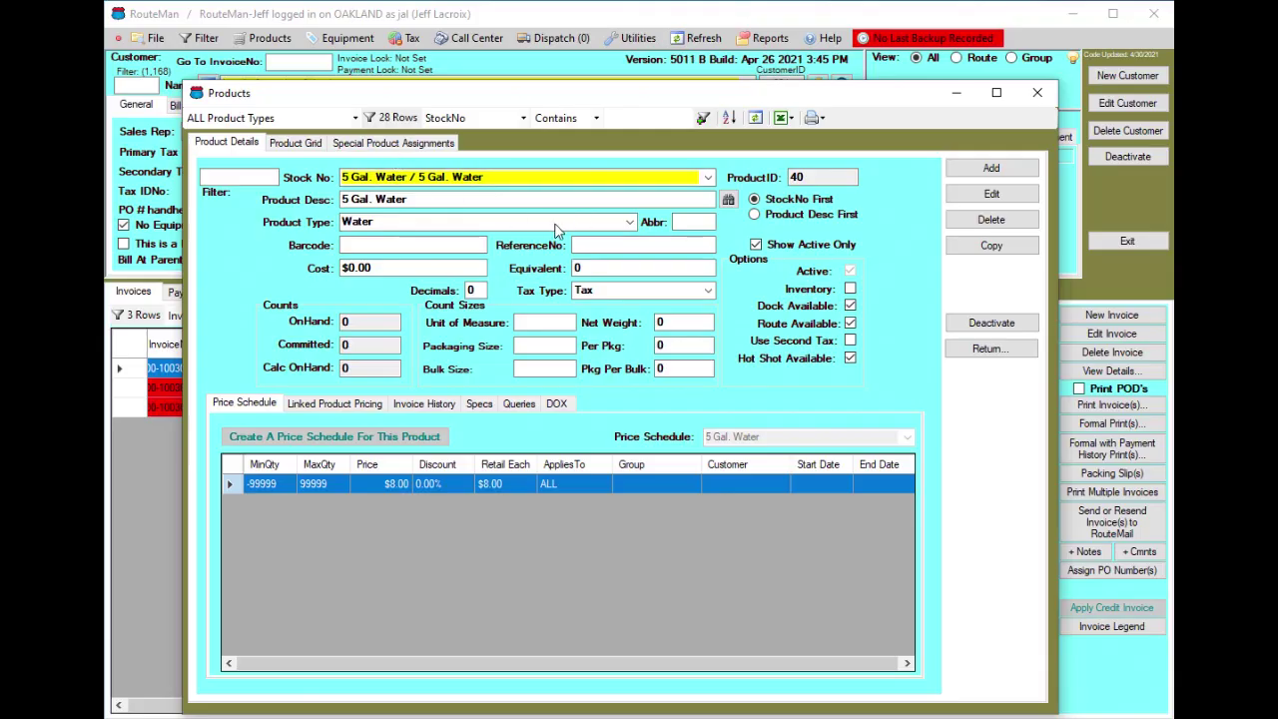
Step: Check the 5 Gal. Water entry in the product grid and the stock number list, and return to its details
click(302, 146)
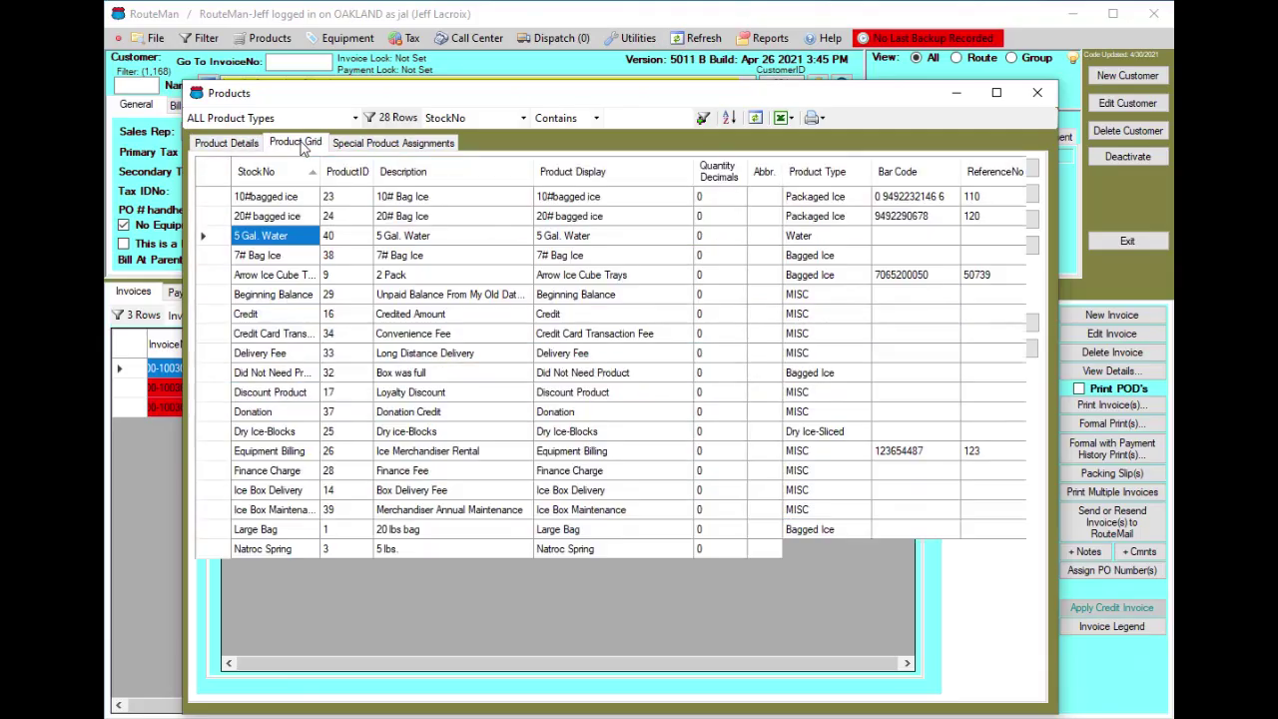
click(255, 167)
click(226, 143)
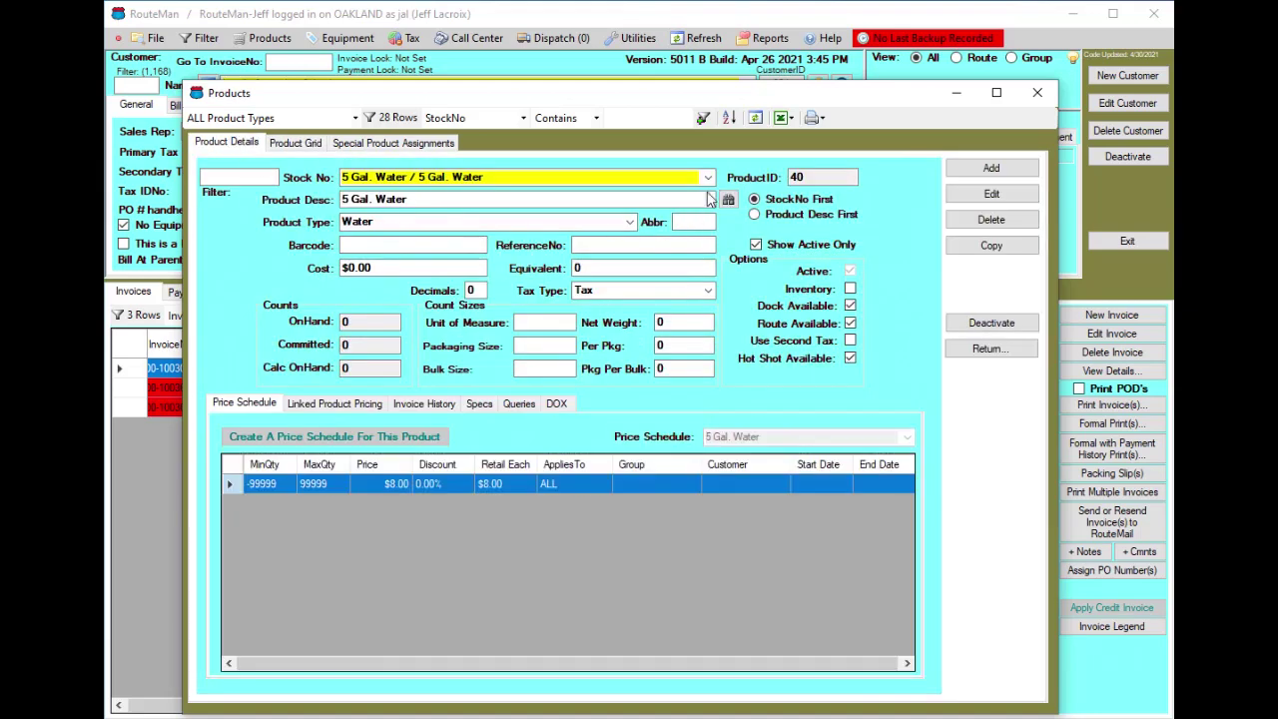
click(707, 178)
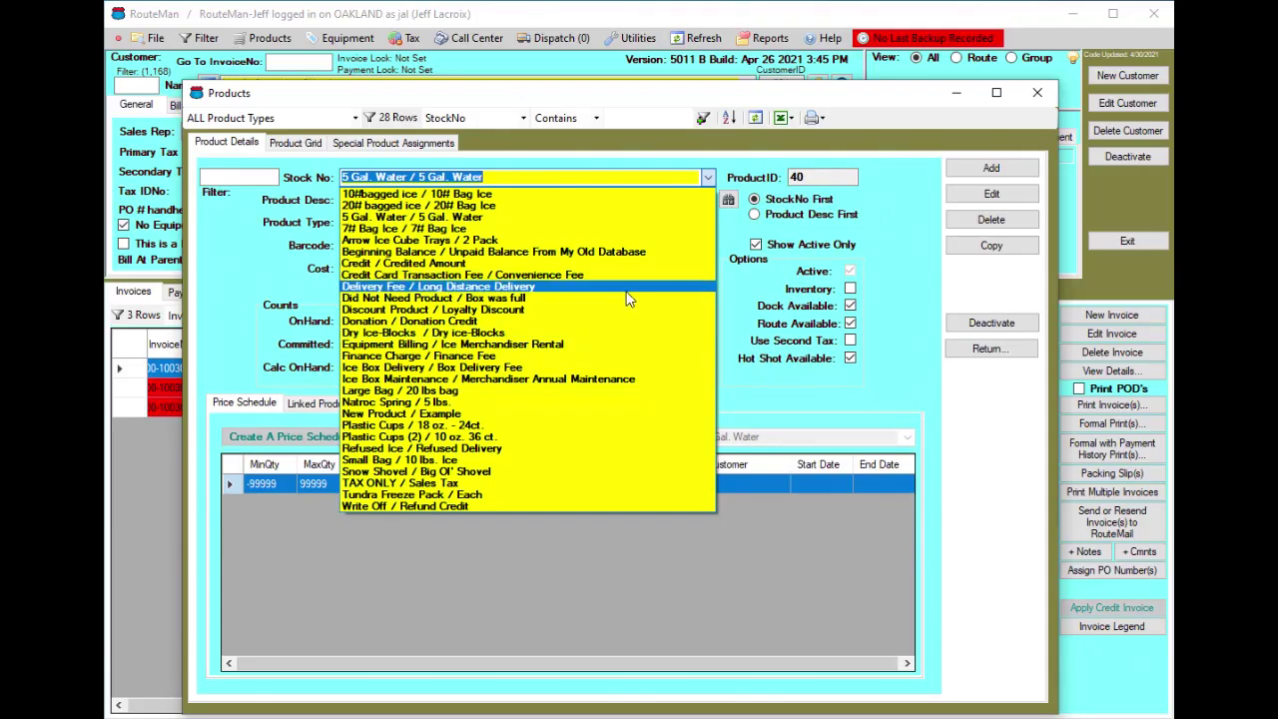
click(297, 147)
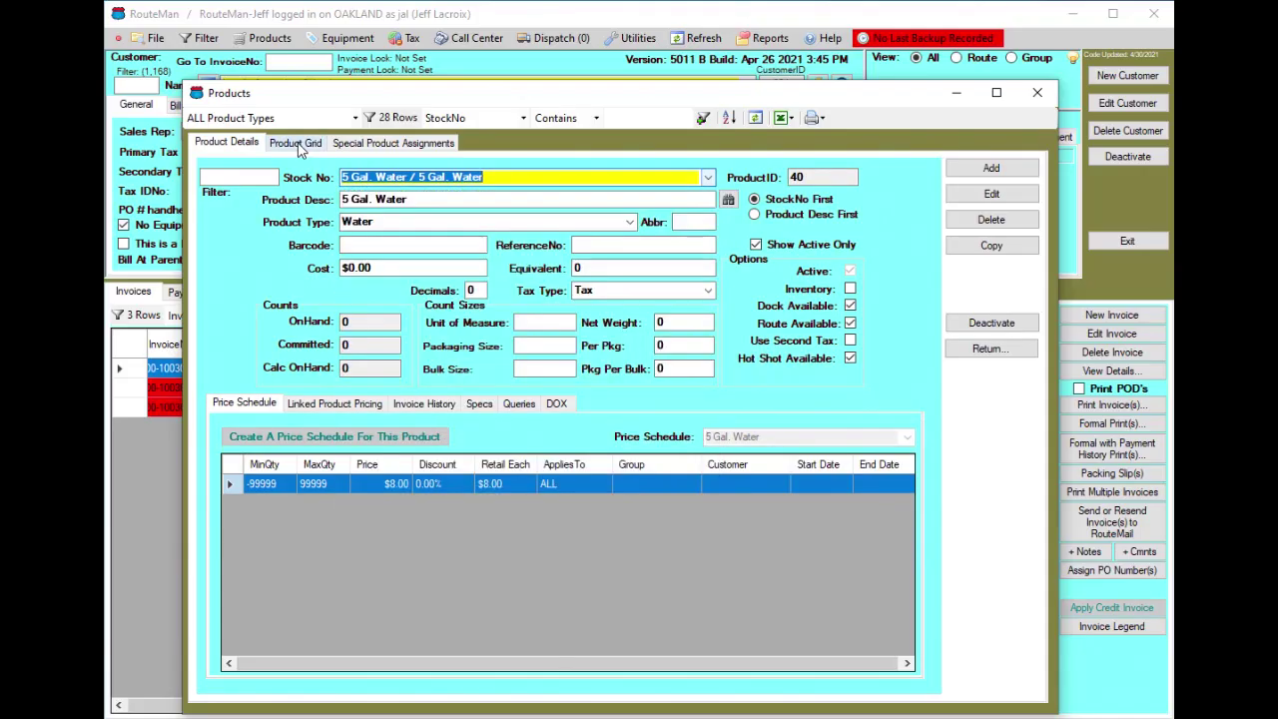
click(298, 145)
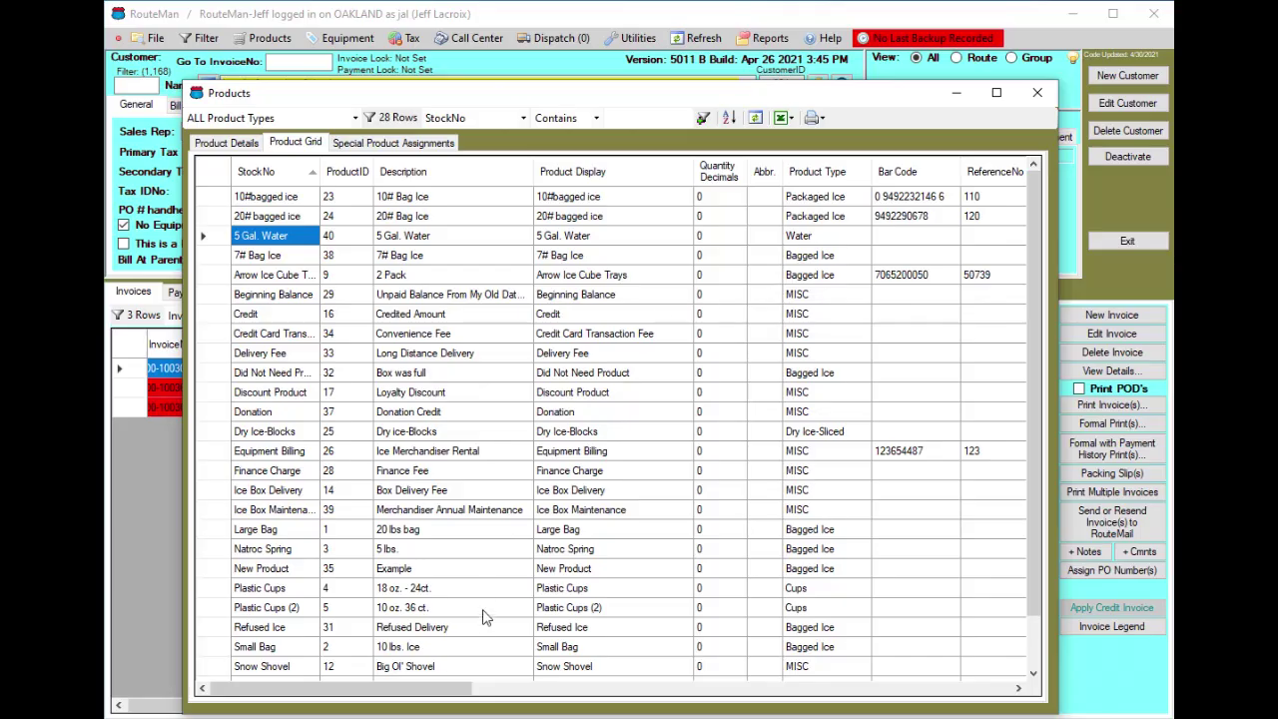
drag(454, 692, 429, 685)
click(250, 146)
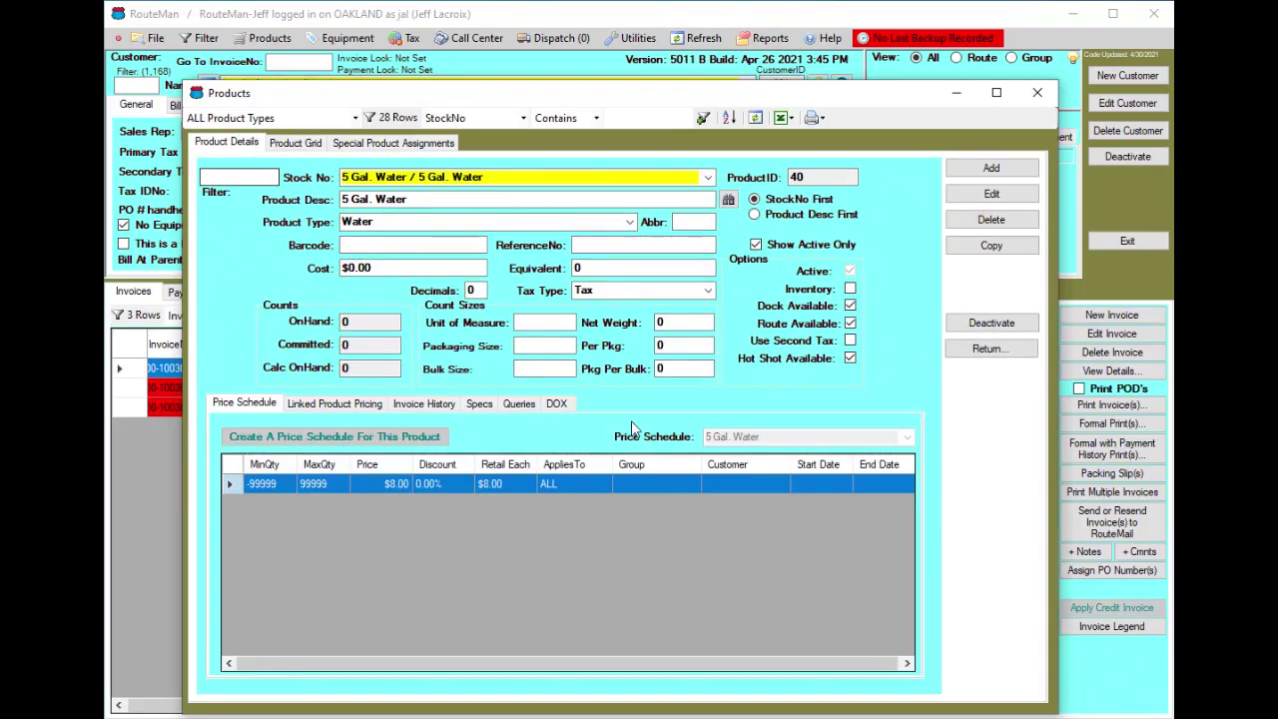